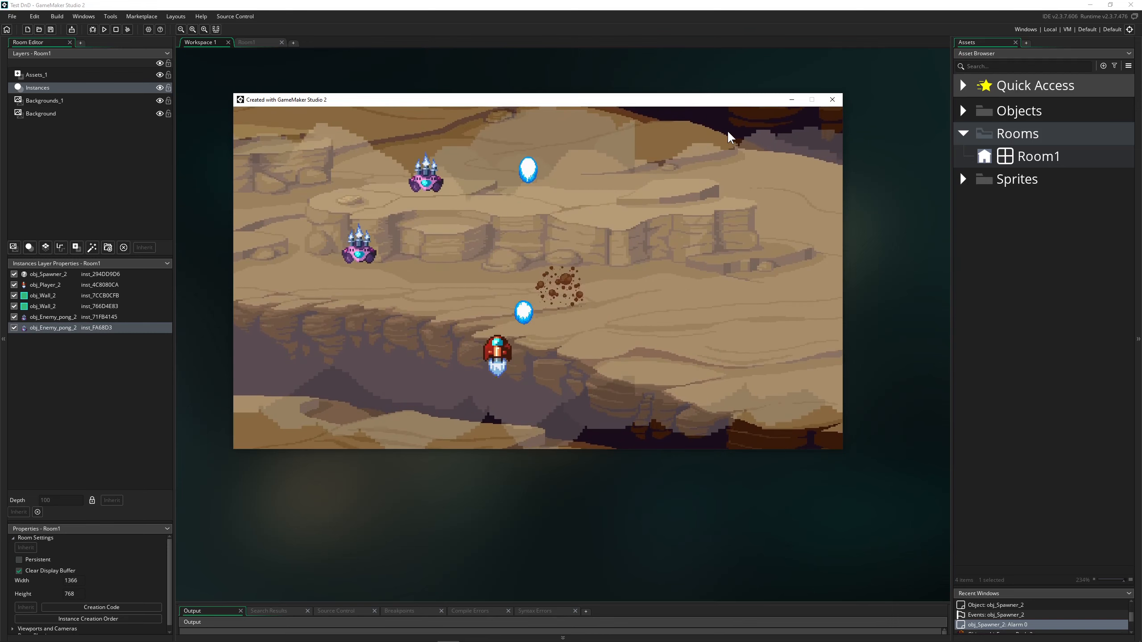
- Play-test the running game by moving the ship left and right and firing shots at the enemies
key(Left)
key(space)
key(Left)
key(space)
key(space)
key(Right)
key(Right)
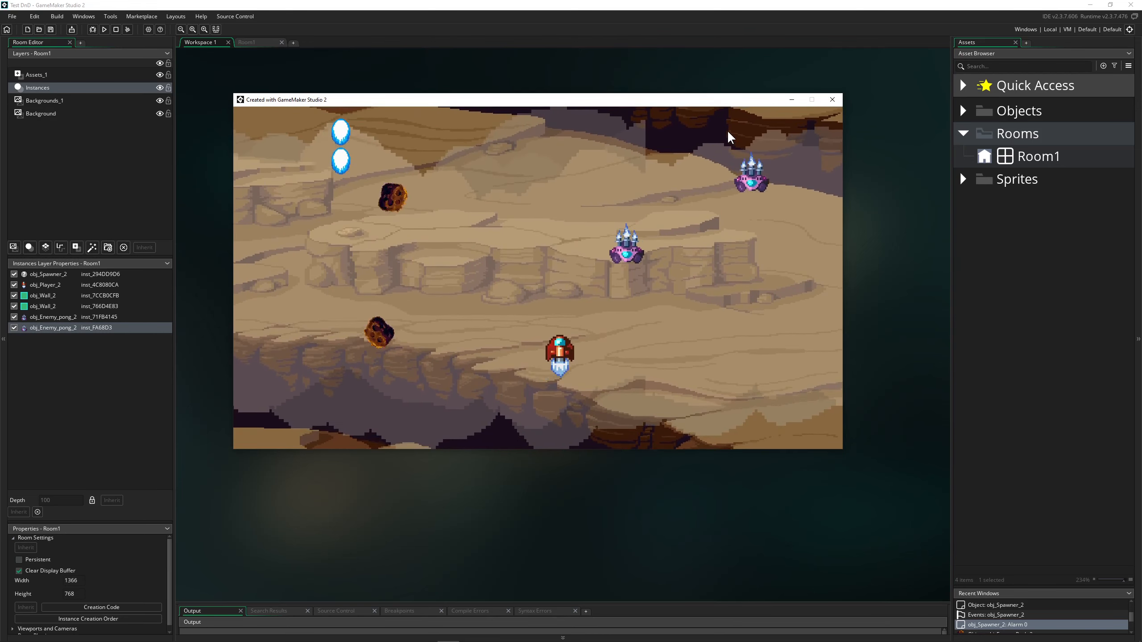
key(Right)
key(space)
key(Left)
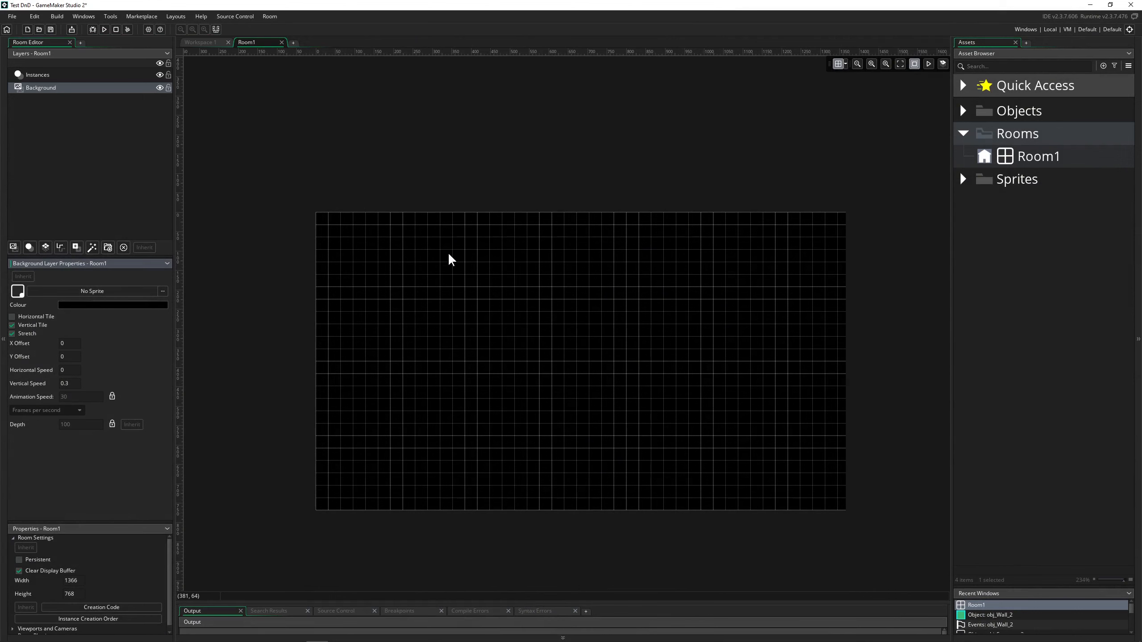
- Close and reopen Room1 in the room editor and look through its Background and Instances layers
double_click(174, 203)
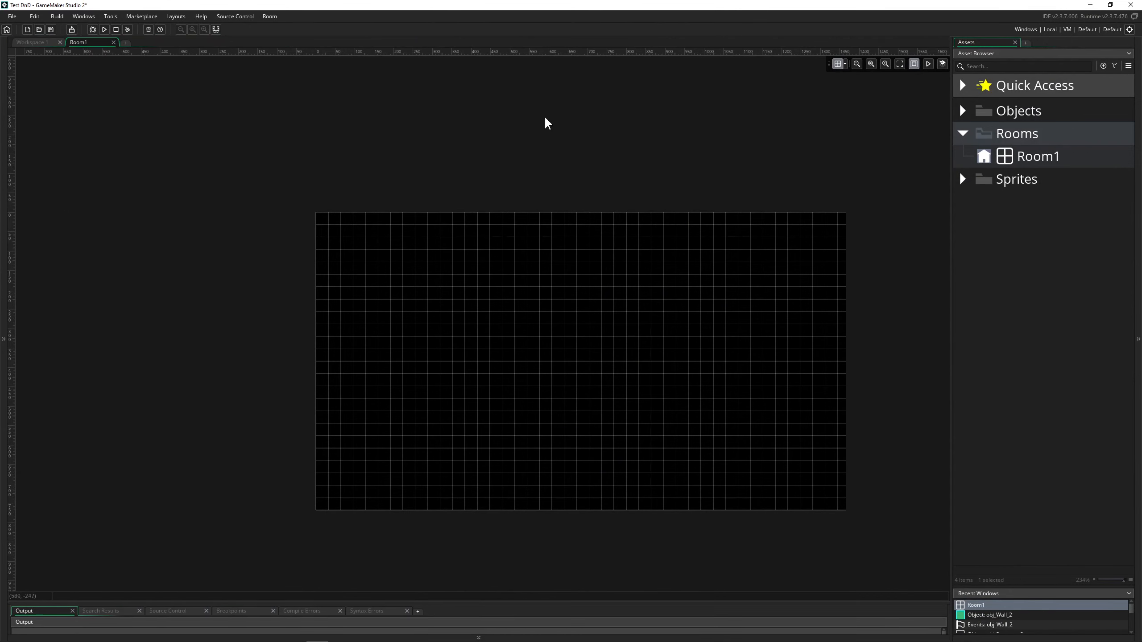
click(114, 42)
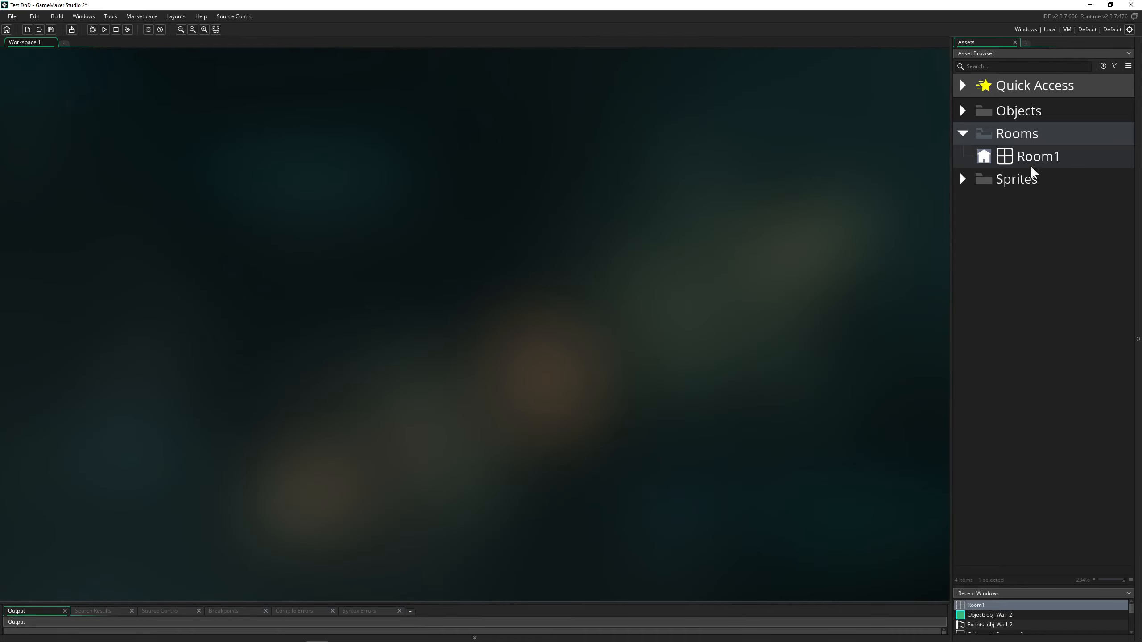
click(964, 135)
click(964, 134)
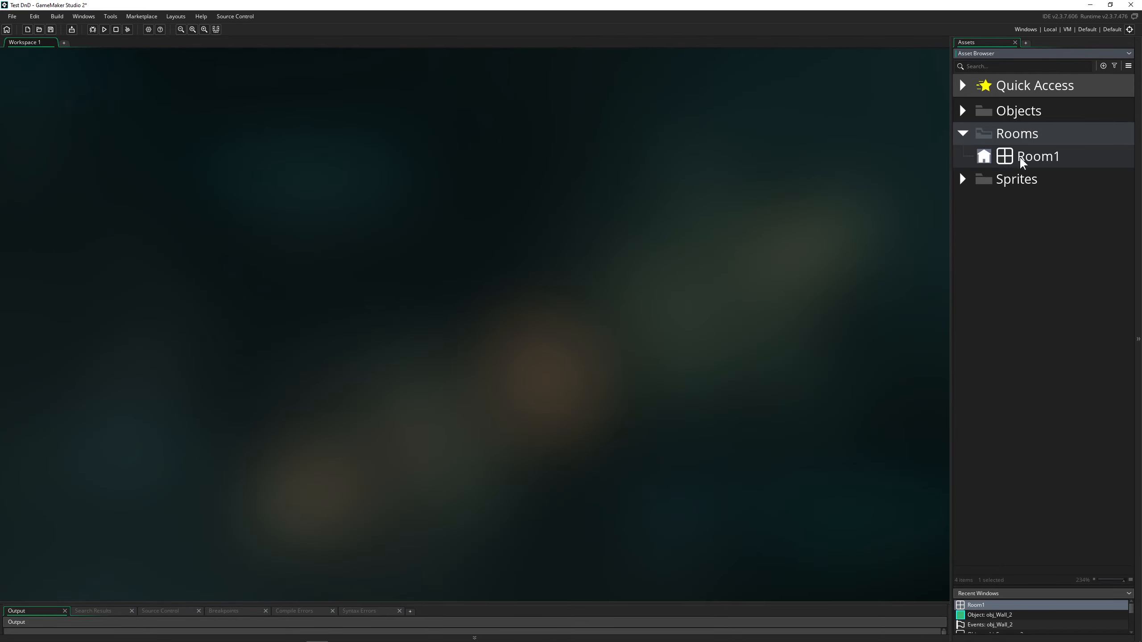
double_click(1023, 162)
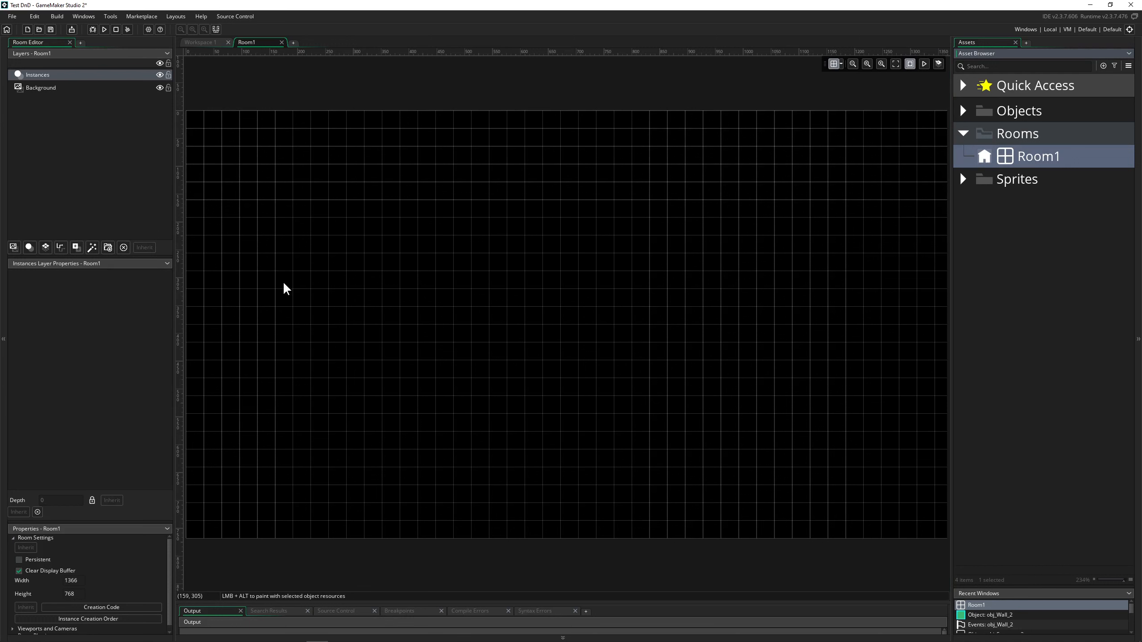
click(45, 87)
click(47, 76)
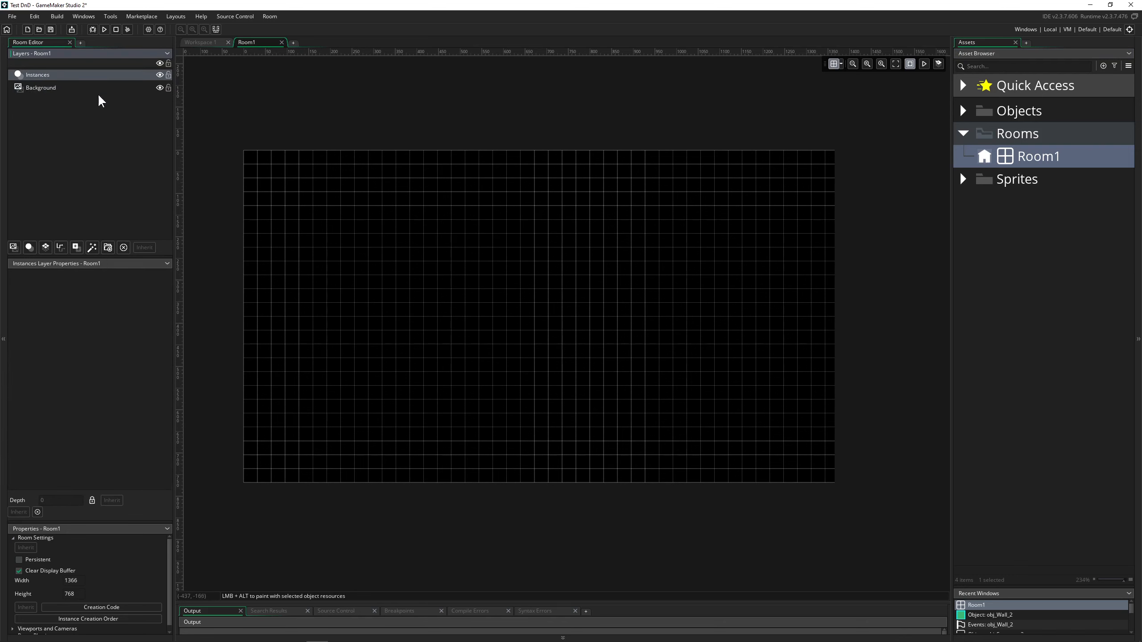
- Open the spr_asteroid sprite and set its origin to Top Left
click(962, 132)
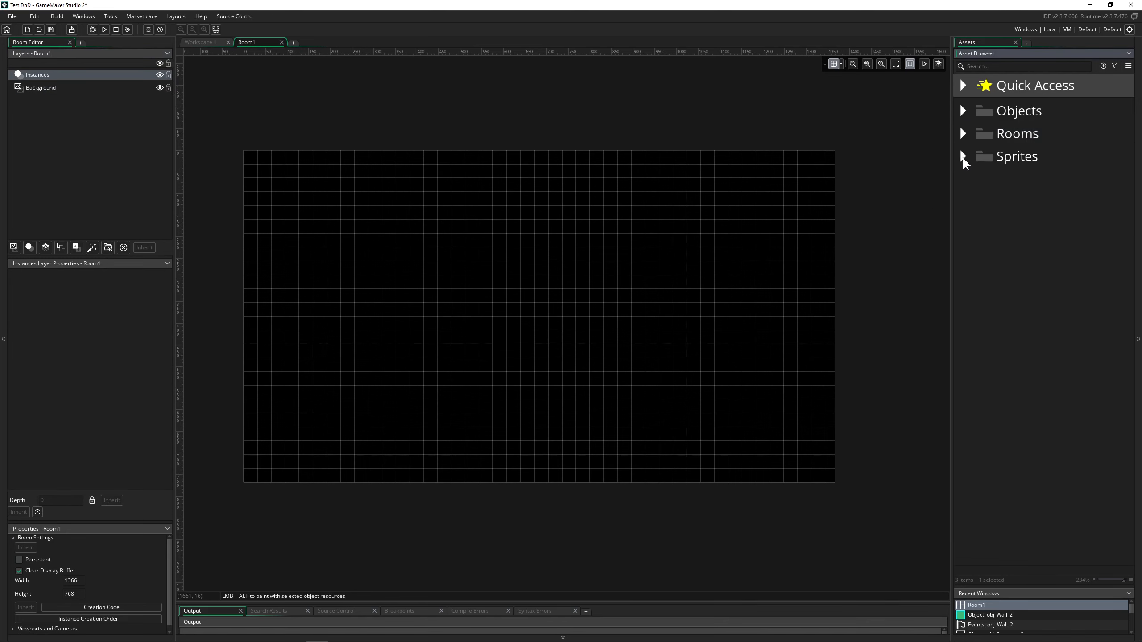
click(962, 156)
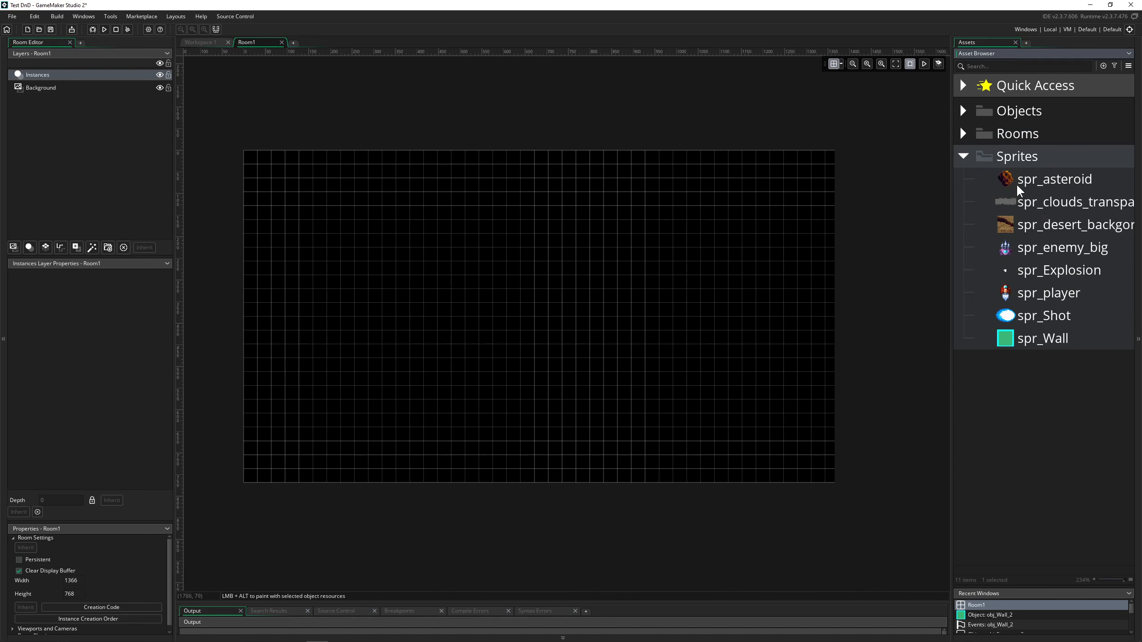
double_click(1031, 181)
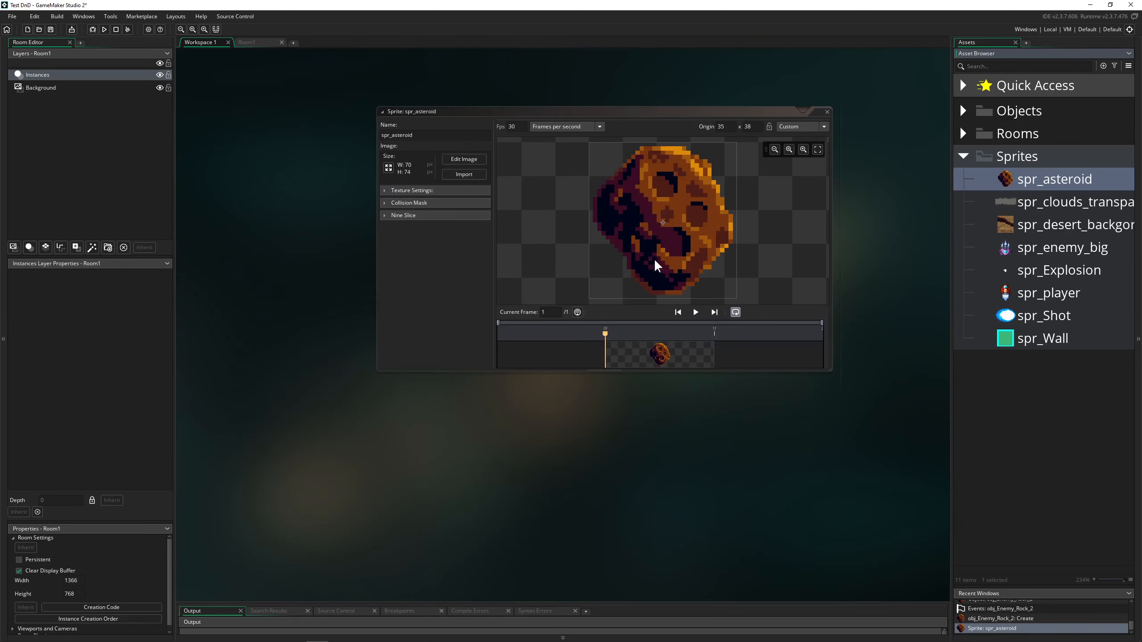
click(814, 126)
scroll(798, 143, up, 1)
click(805, 138)
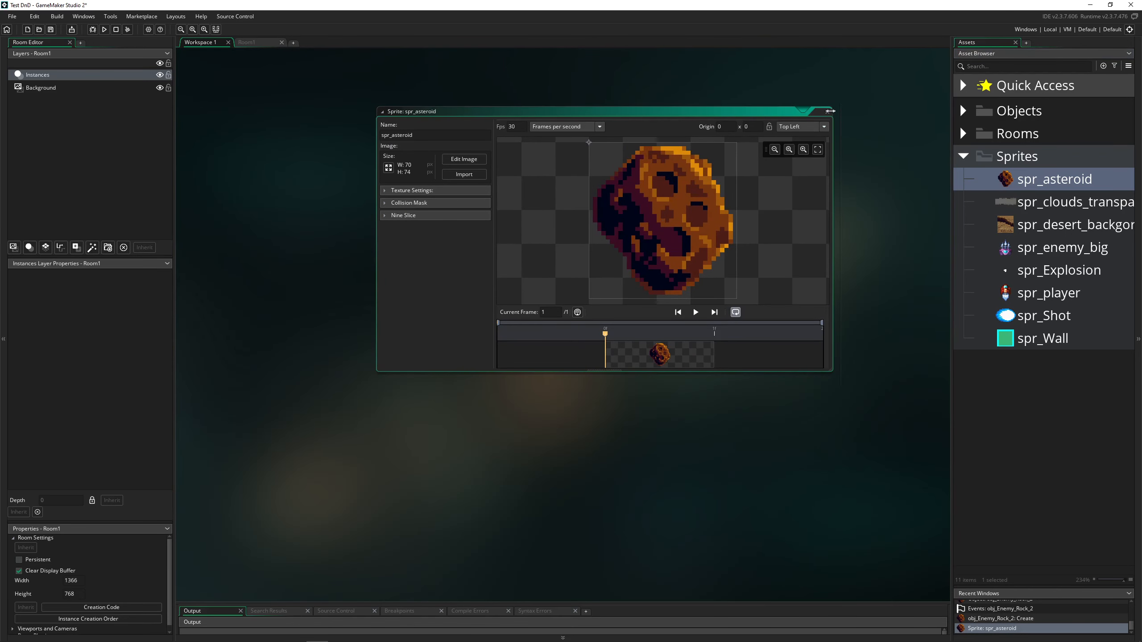
- Inspect the desert background sprite and the spr_Shot sprite, and play the shot's animation
double_click(1012, 224)
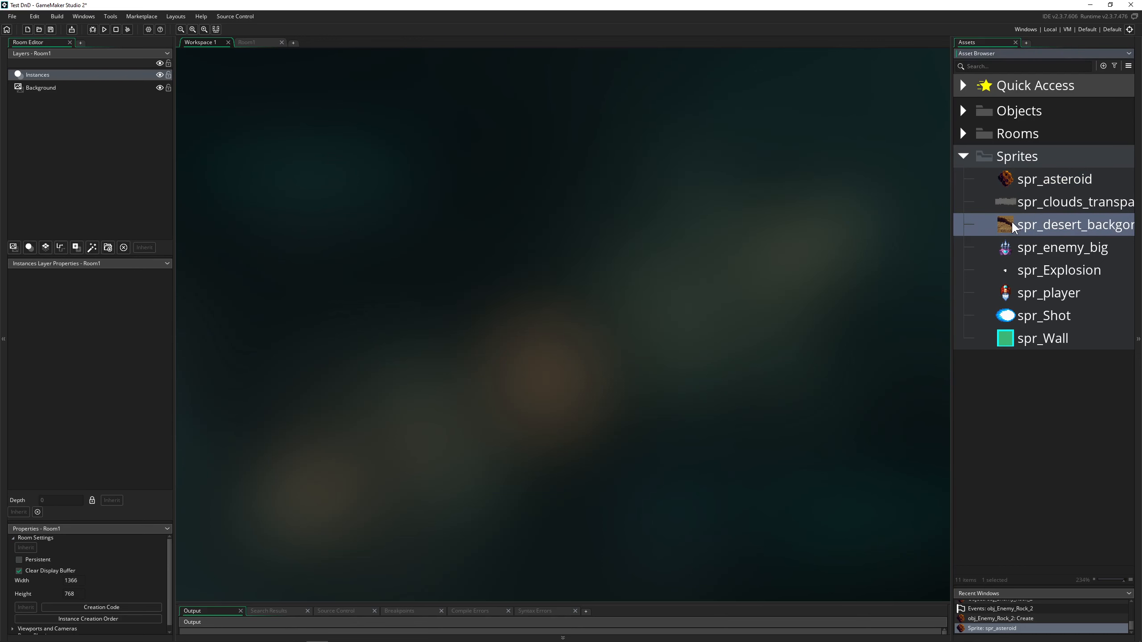
click(827, 112)
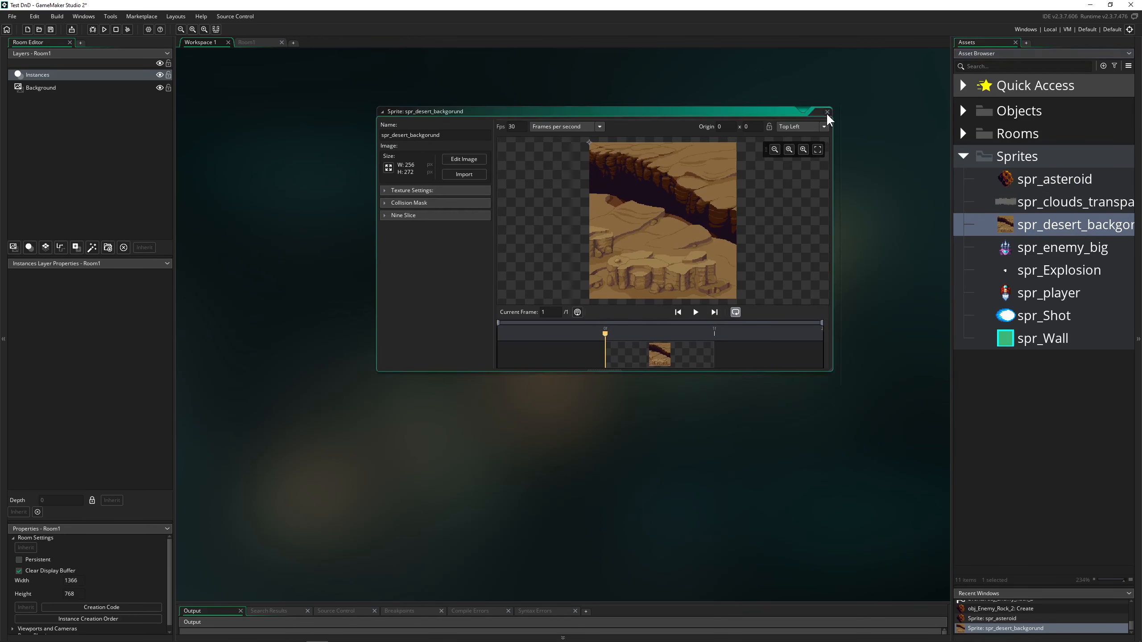
double_click(1012, 315)
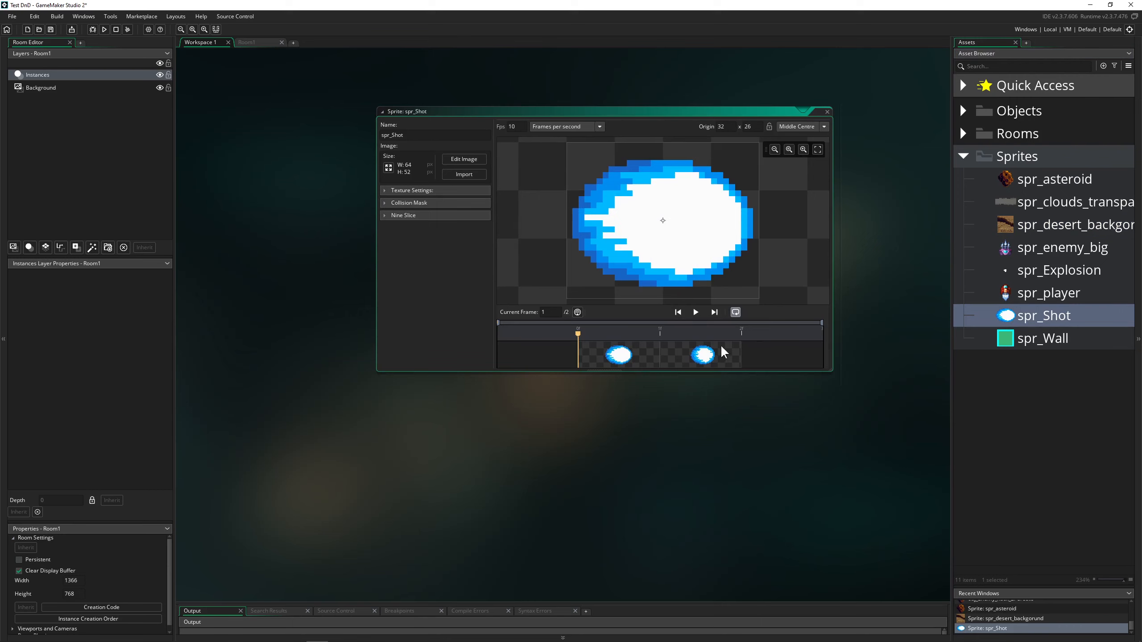
click(695, 312)
click(827, 112)
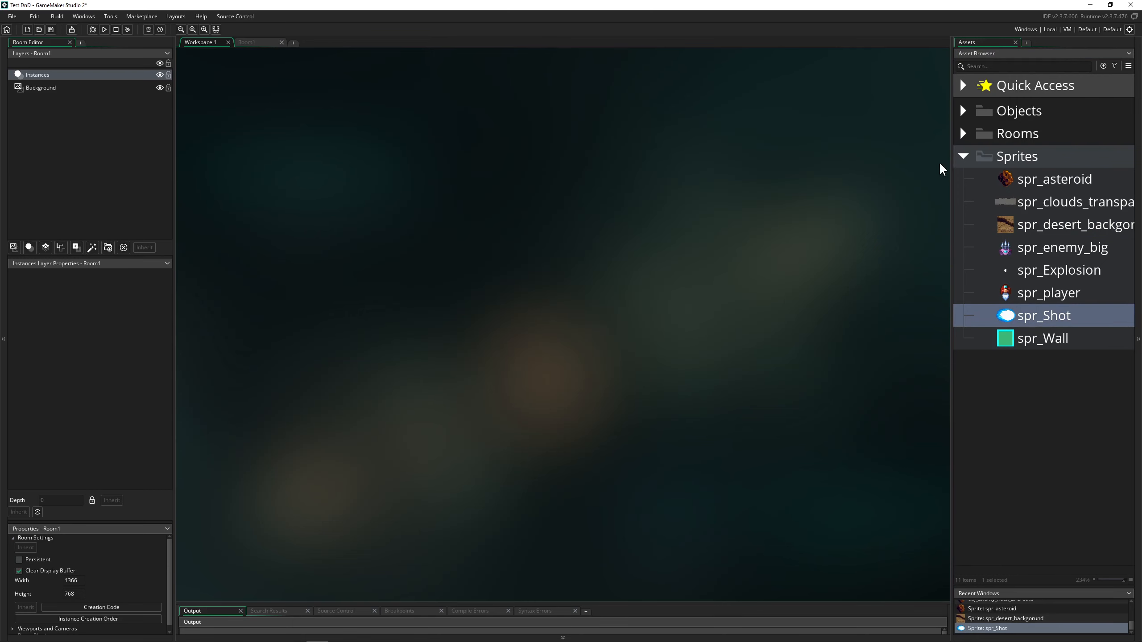
- Collapse the Sprites folder and select Room1's Background layer
click(965, 160)
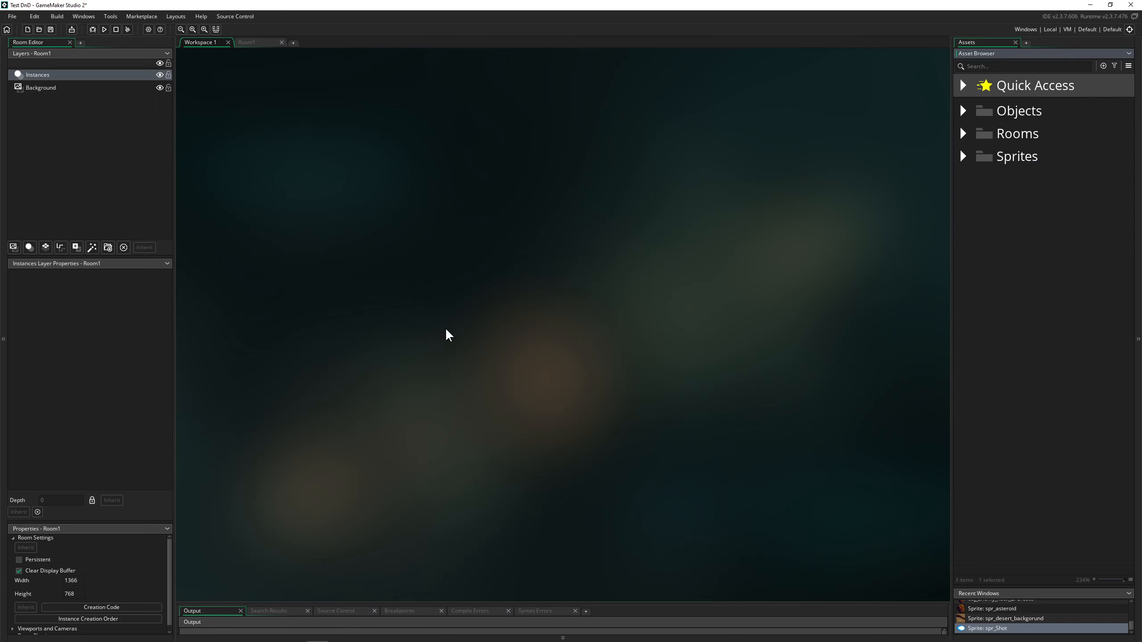
click(68, 89)
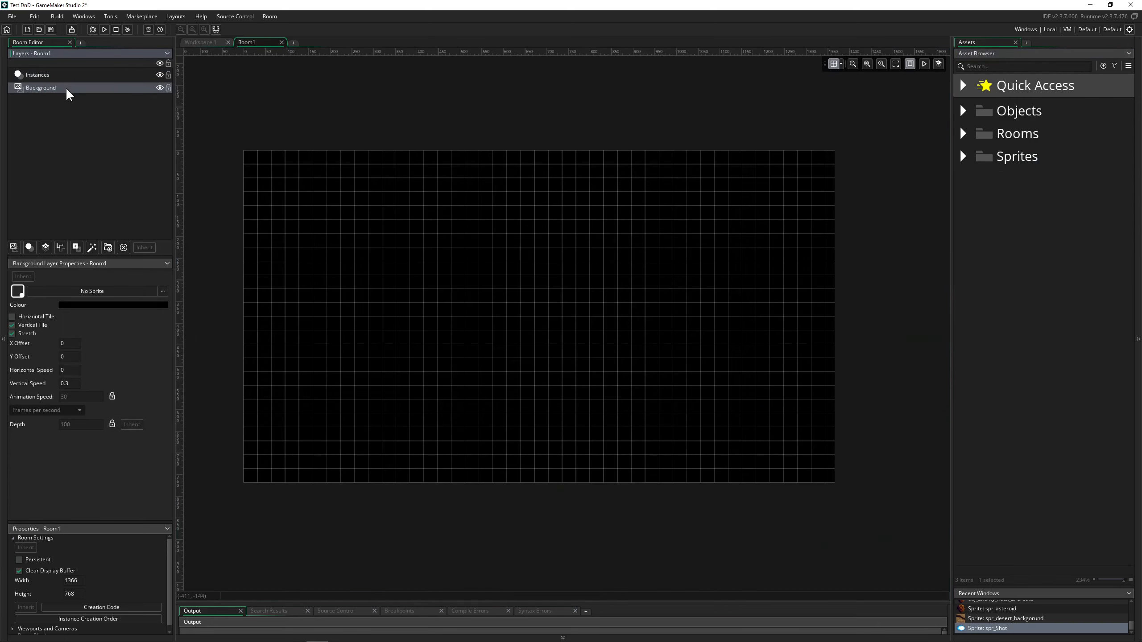
click(108, 292)
click(205, 315)
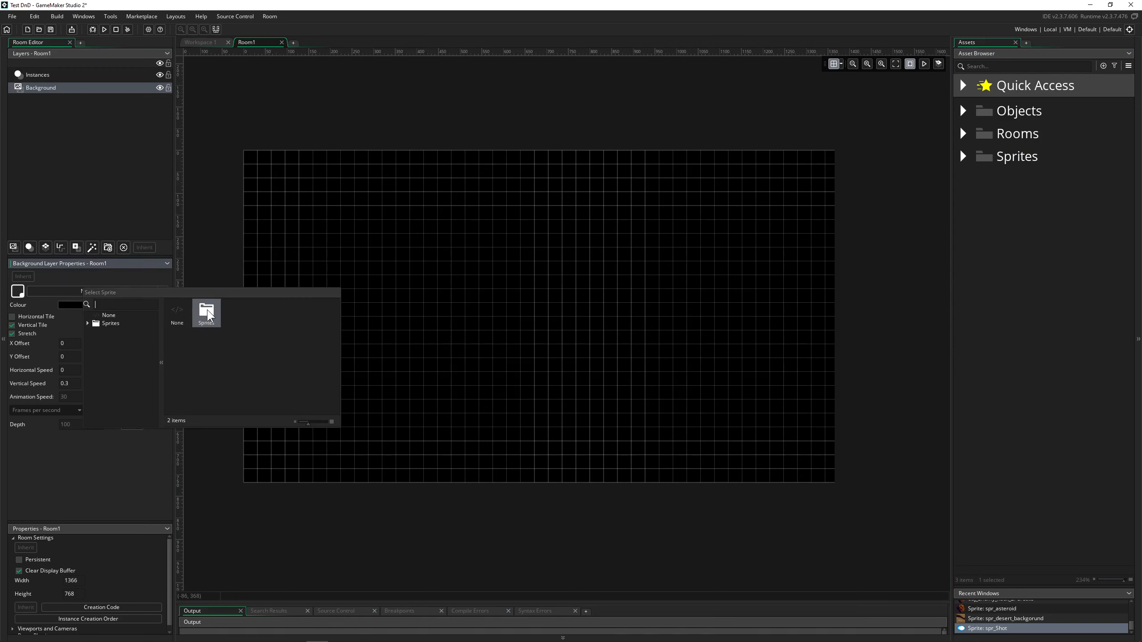
double_click(205, 314)
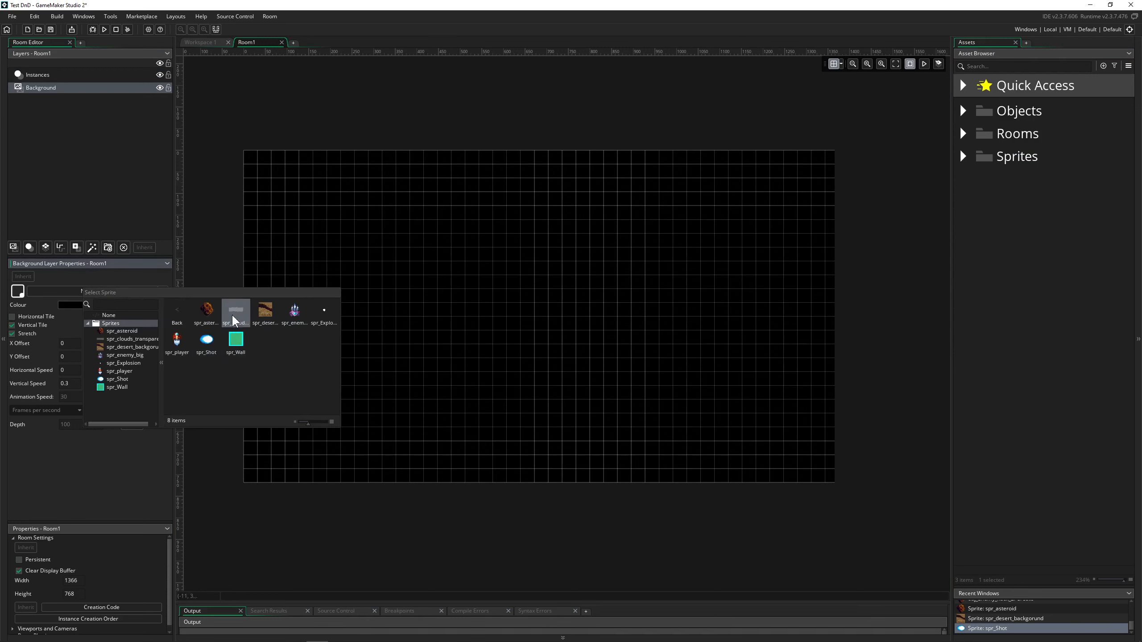
click(215, 192)
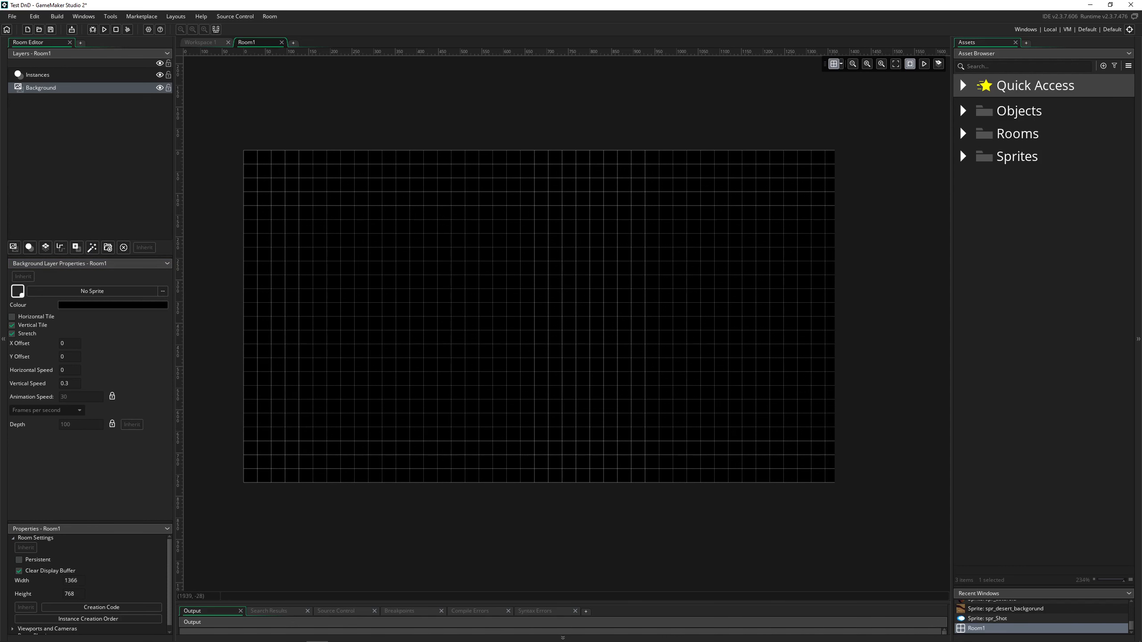
- Assign the spr_desert_backgorund sprite to the Background layer
click(963, 156)
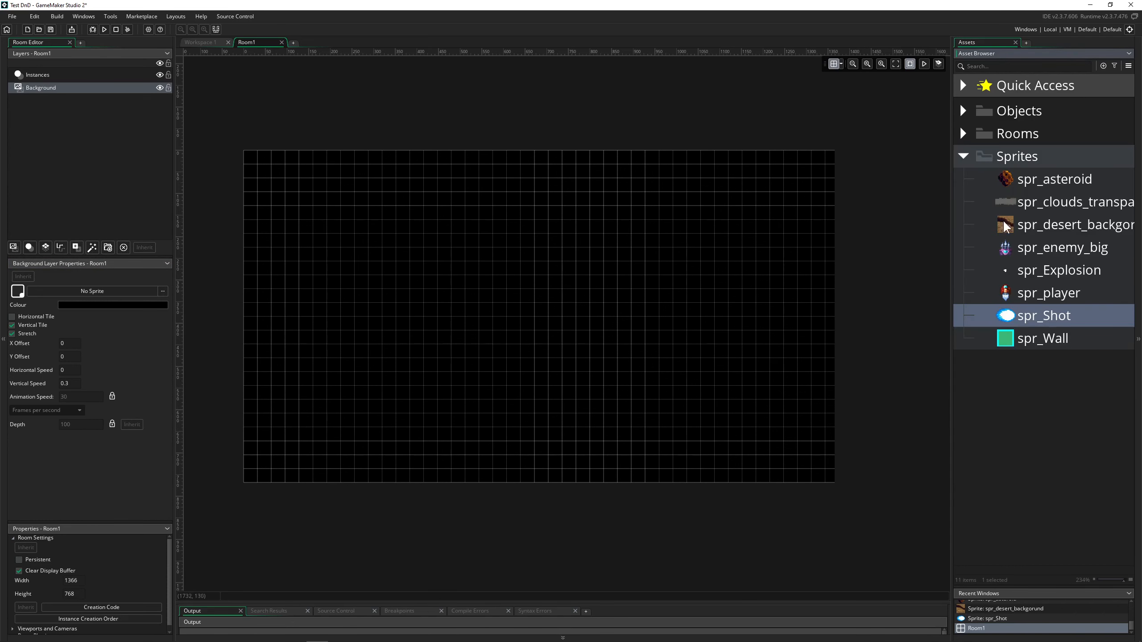
drag(1044, 225, 135, 299)
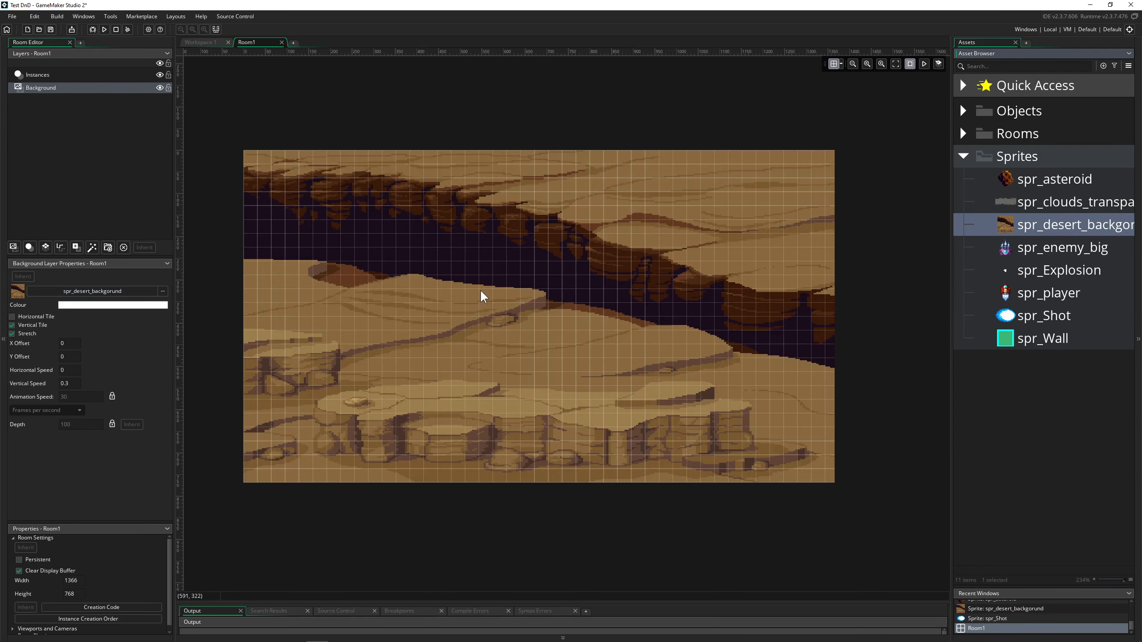
- Turn off vertical tiling and stretching on the Background layer and set its vertical speed to 0
click(37, 325)
click(27, 333)
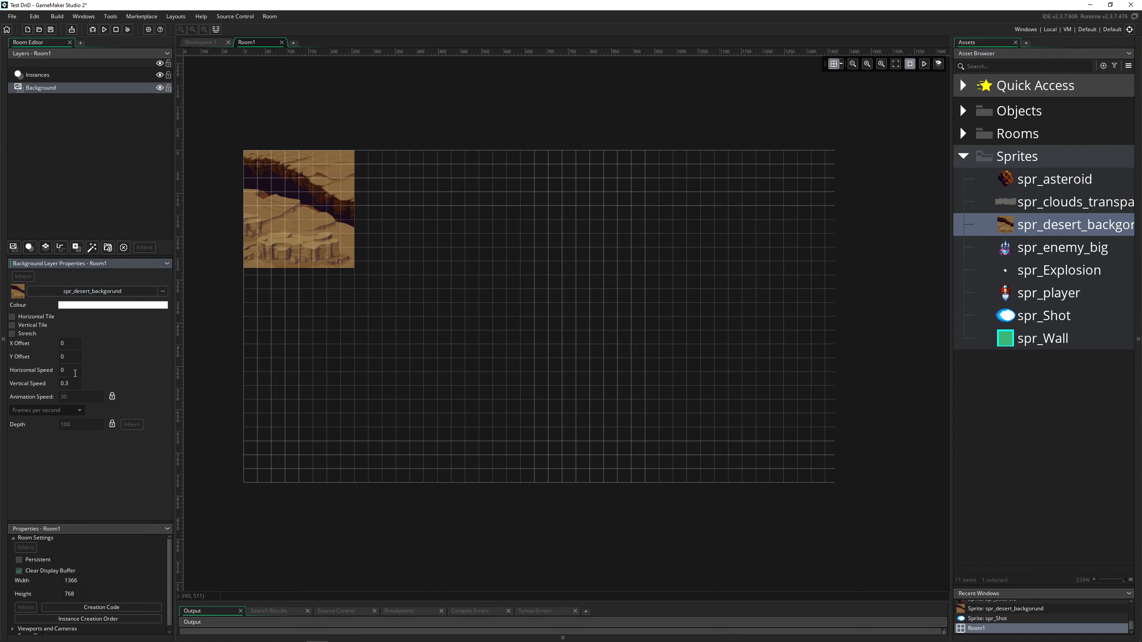
text(0)
click(228, 344)
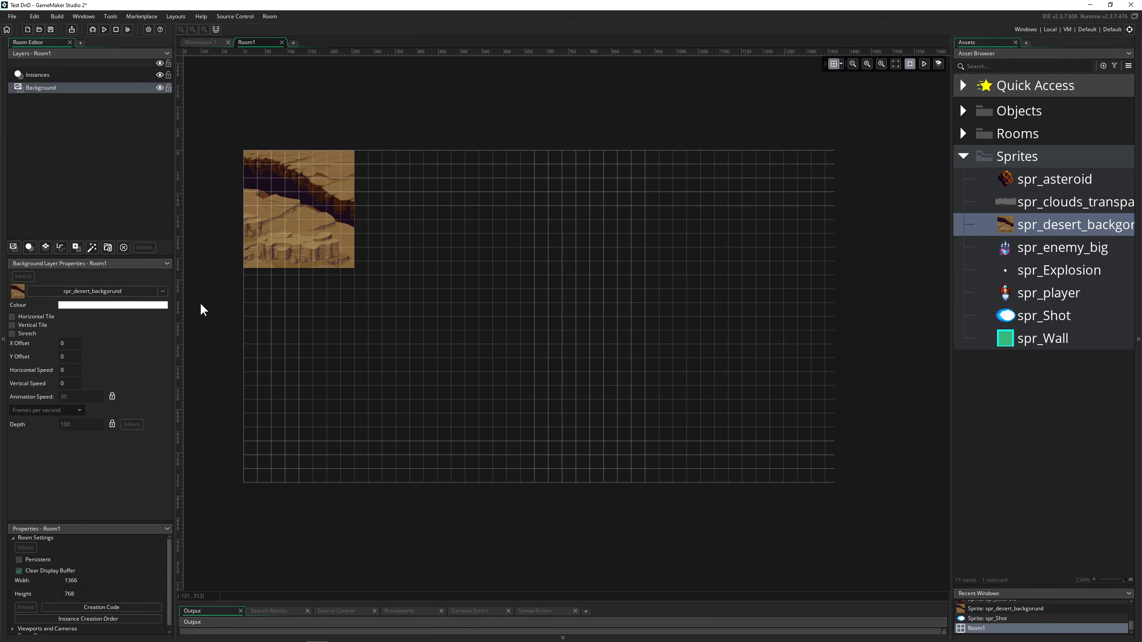
- Stretch the desert background over the room, set its vertical speed to 0.3 and preview the scrolling
click(28, 335)
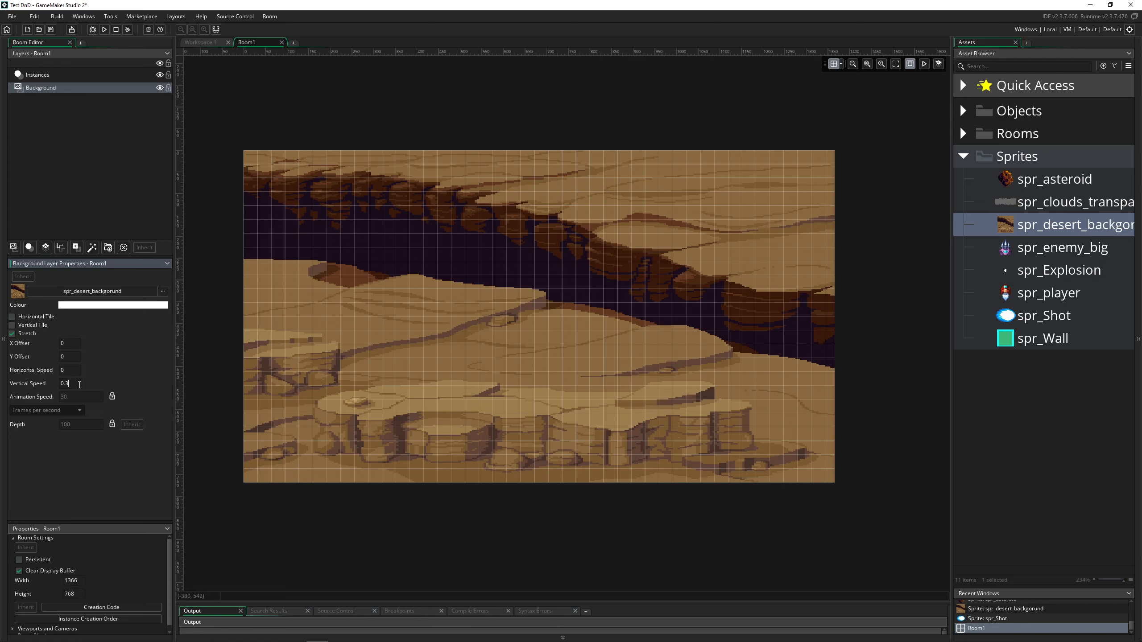
click(924, 63)
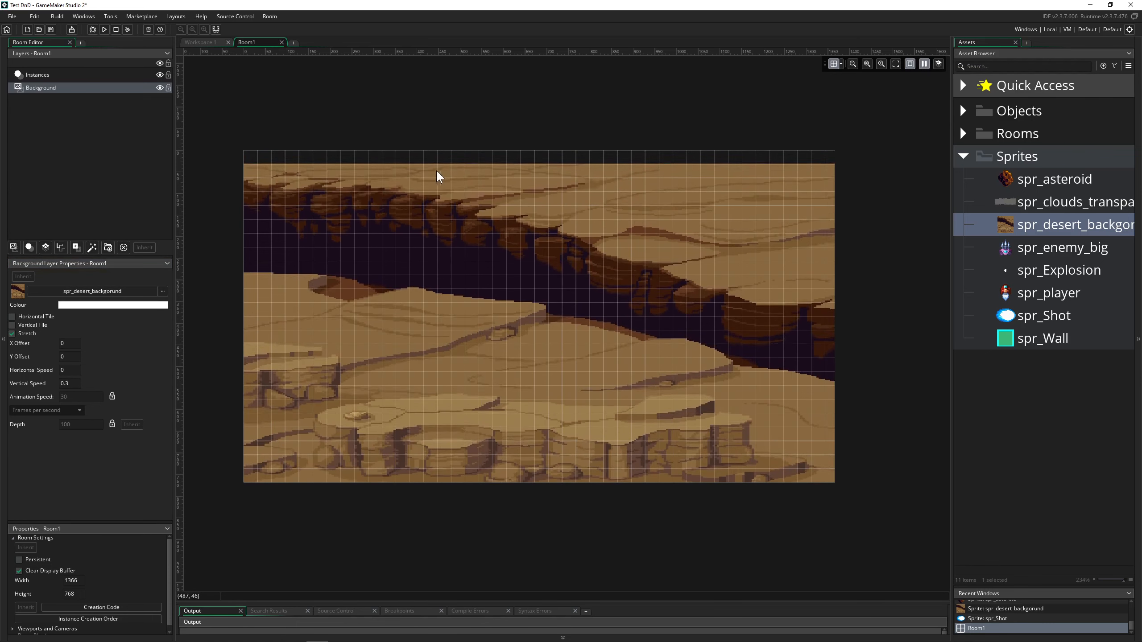
click(924, 65)
- Enable vertical tiling on the Background layer and preview the room animation
click(12, 325)
click(923, 64)
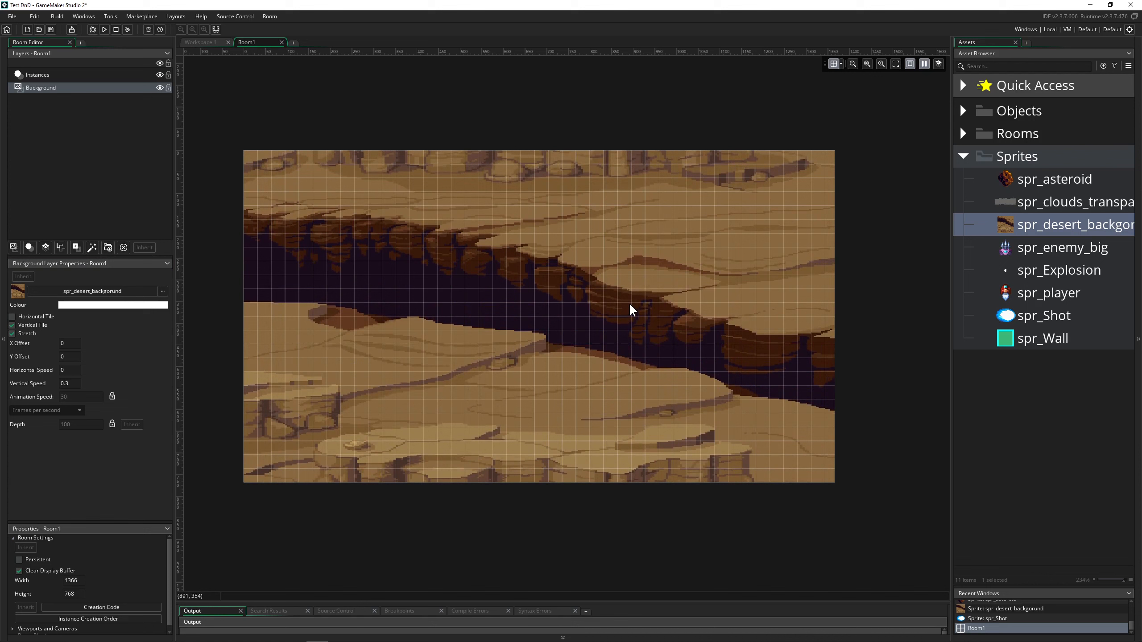
click(924, 64)
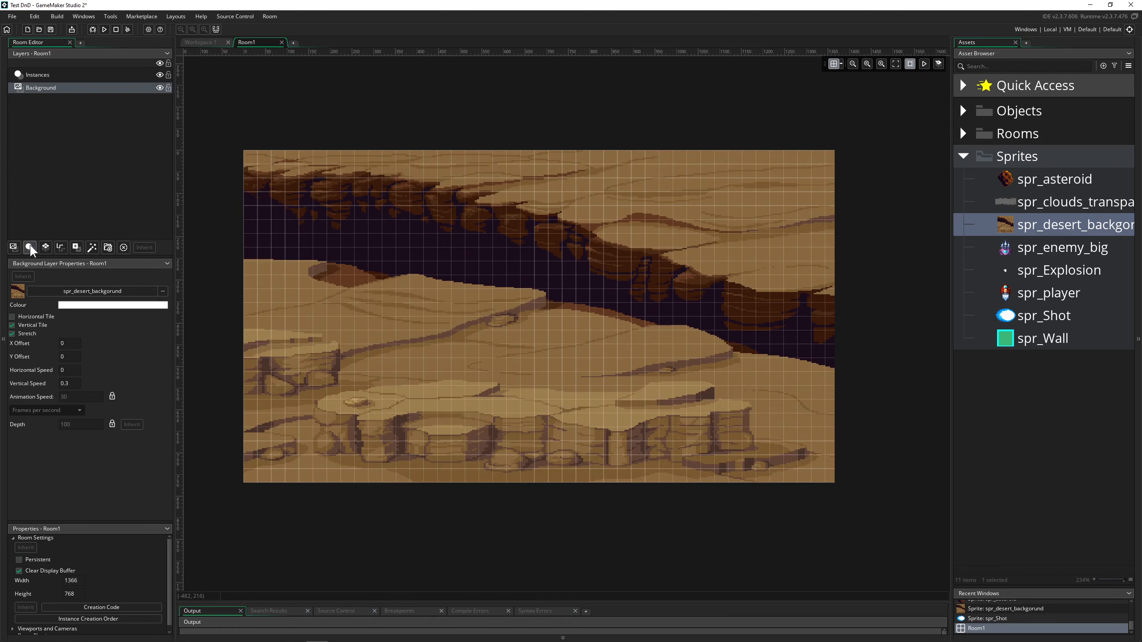
- Add a second background layer showing spr_clouds_transparent, with vertical tiling and stretching enabled and a horizontal speed of 0.1
click(13, 248)
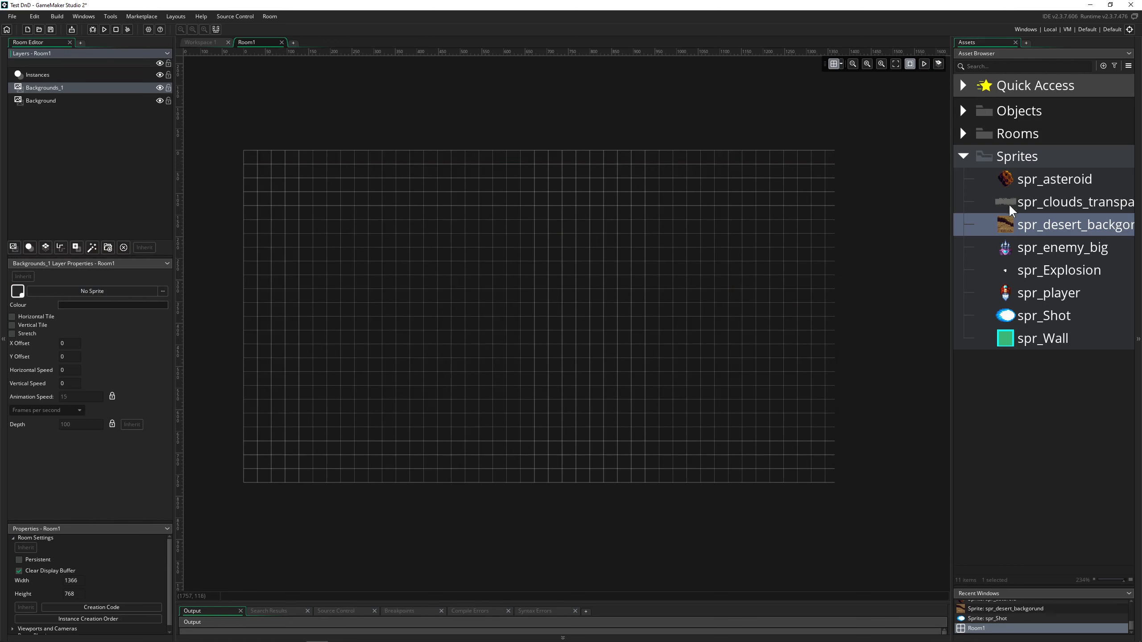
drag(1043, 211, 96, 300)
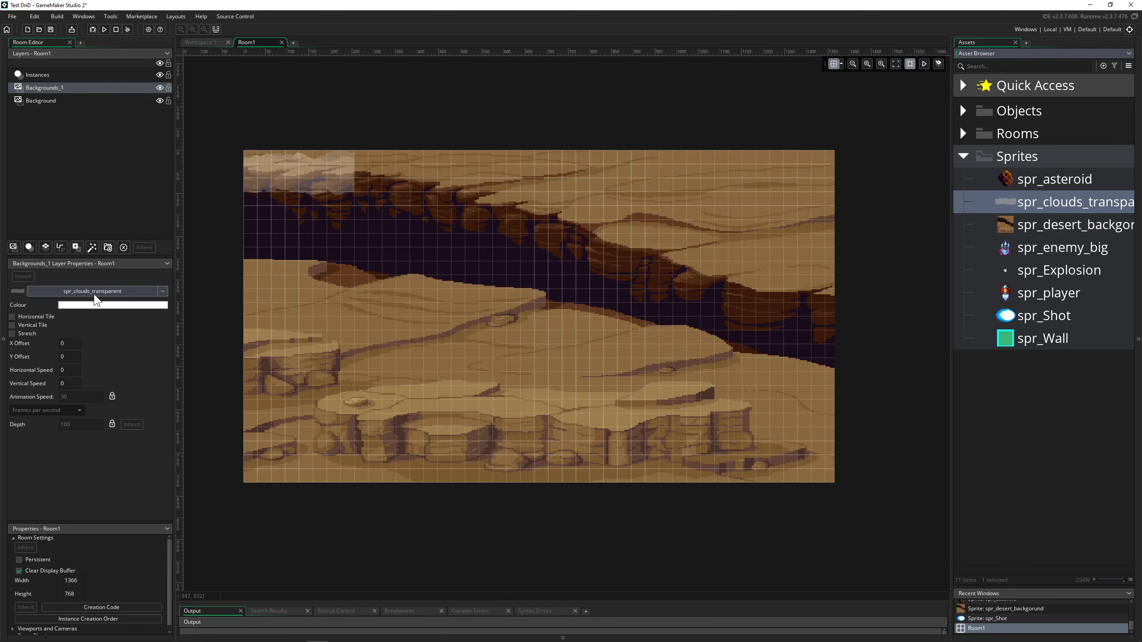
click(33, 324)
click(12, 333)
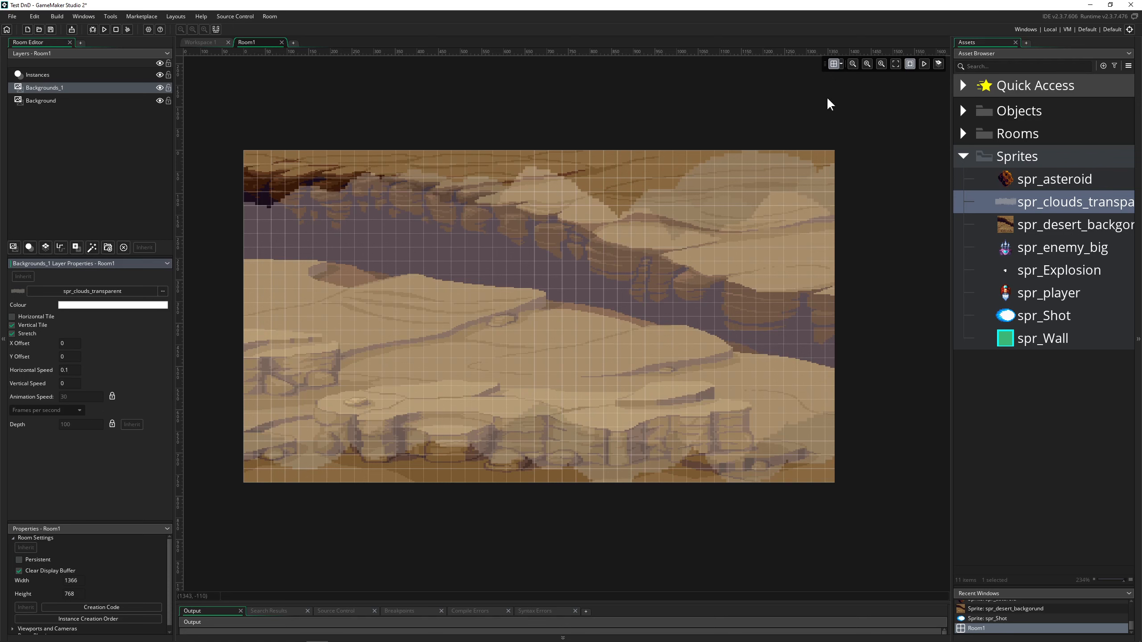
- Preview the clouds moving over the desert background, and turn off the room grid
click(924, 64)
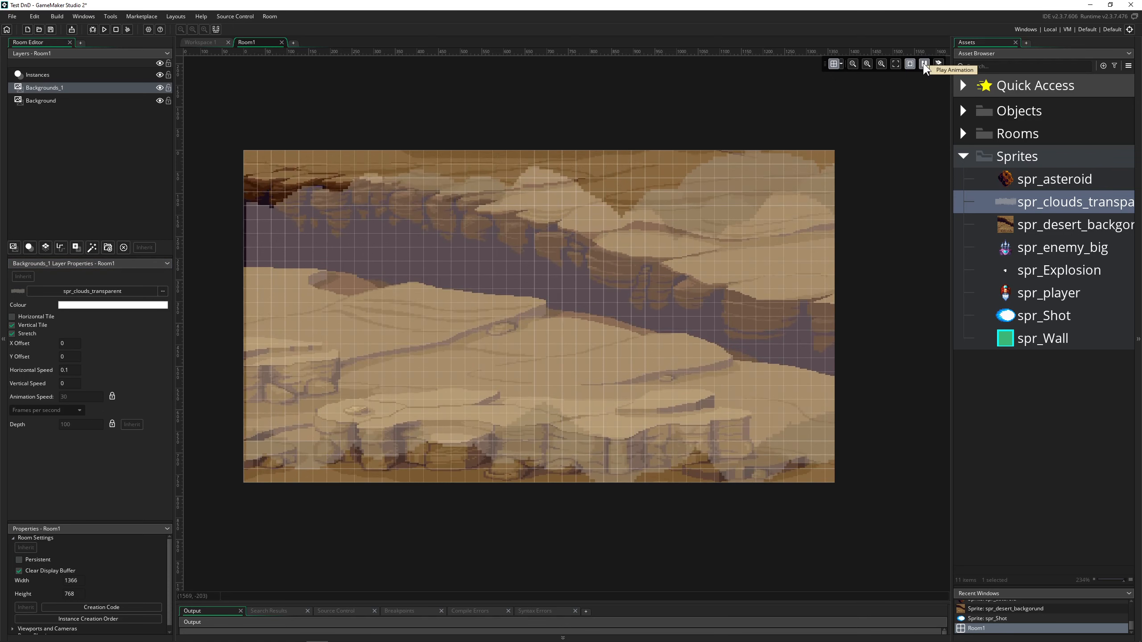
click(923, 63)
click(833, 64)
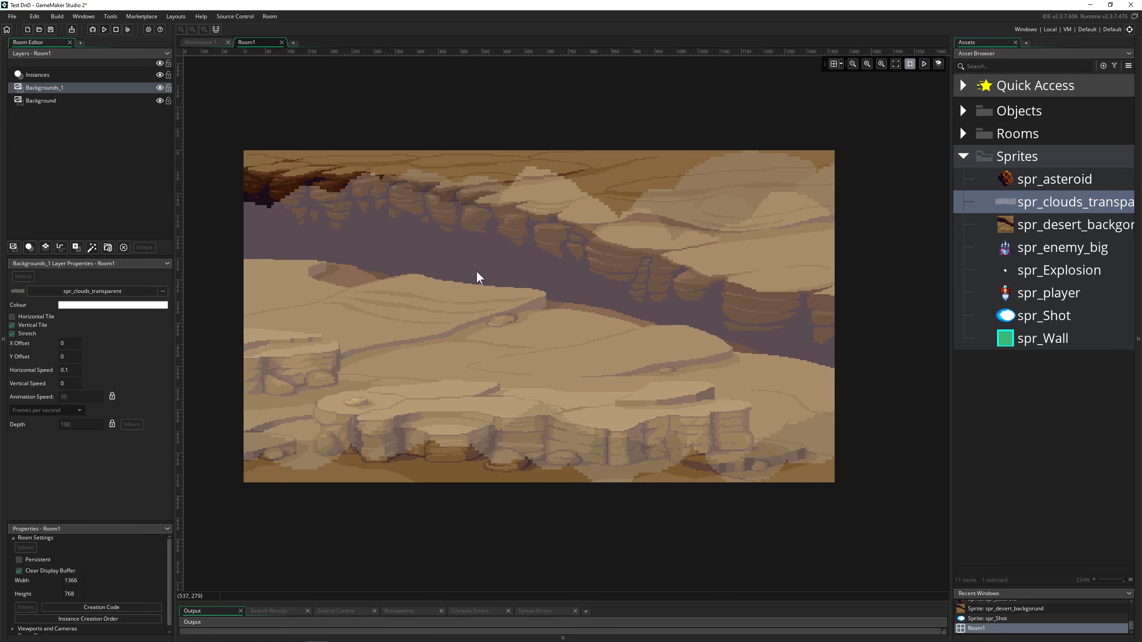
- Select the Instances layer, create a new object asset and start its name with "obj_"
click(964, 157)
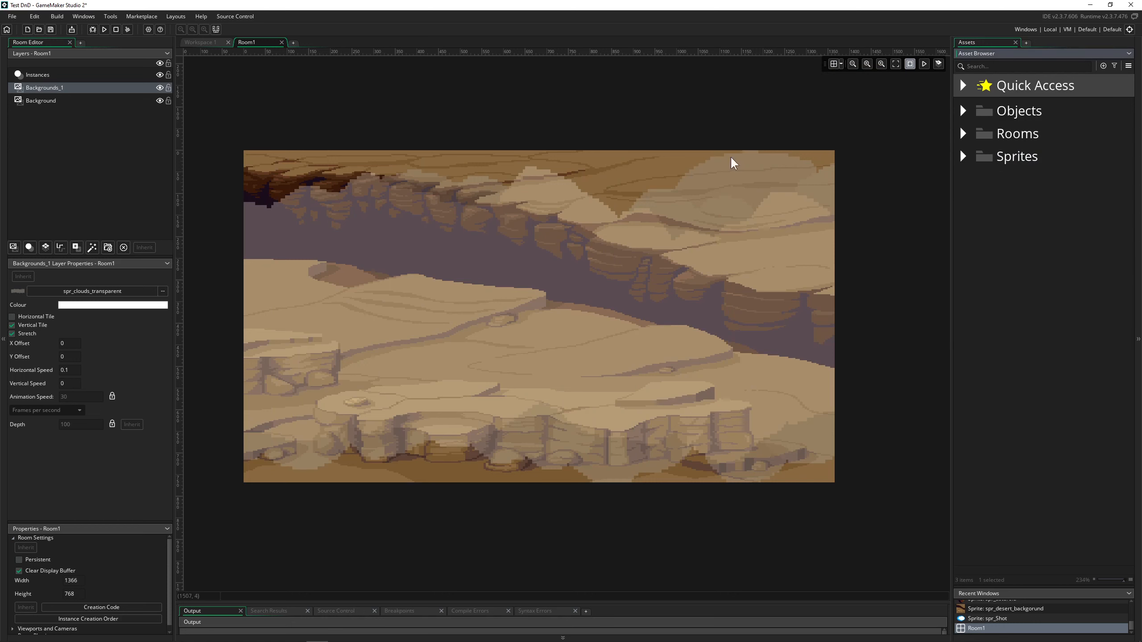
click(65, 75)
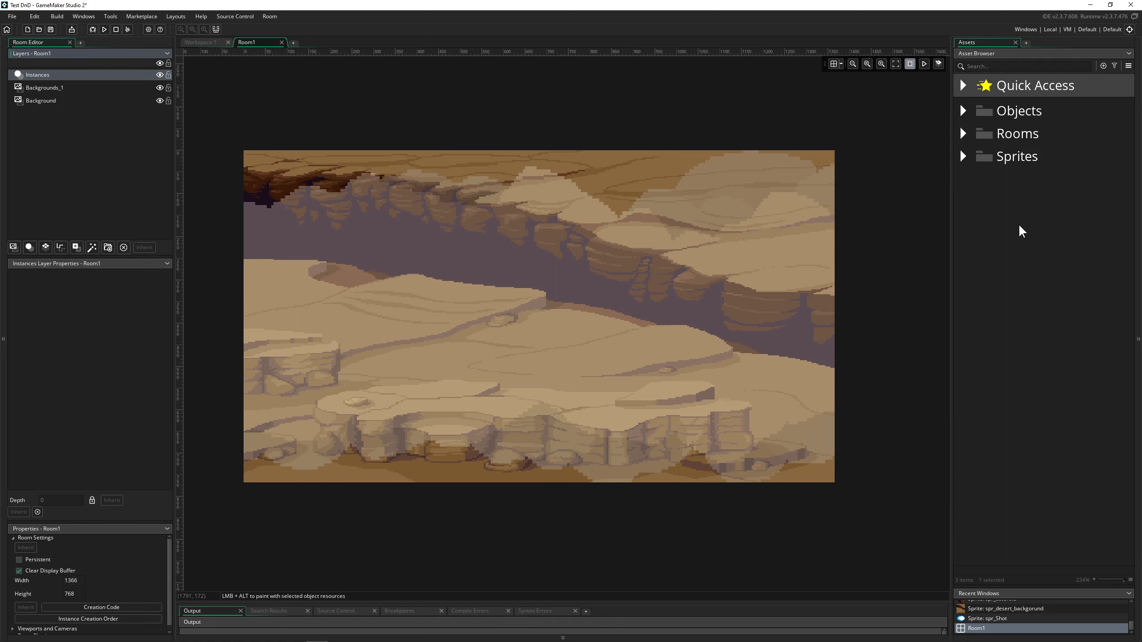
right_click(994, 206)
mouse_move(991, 202)
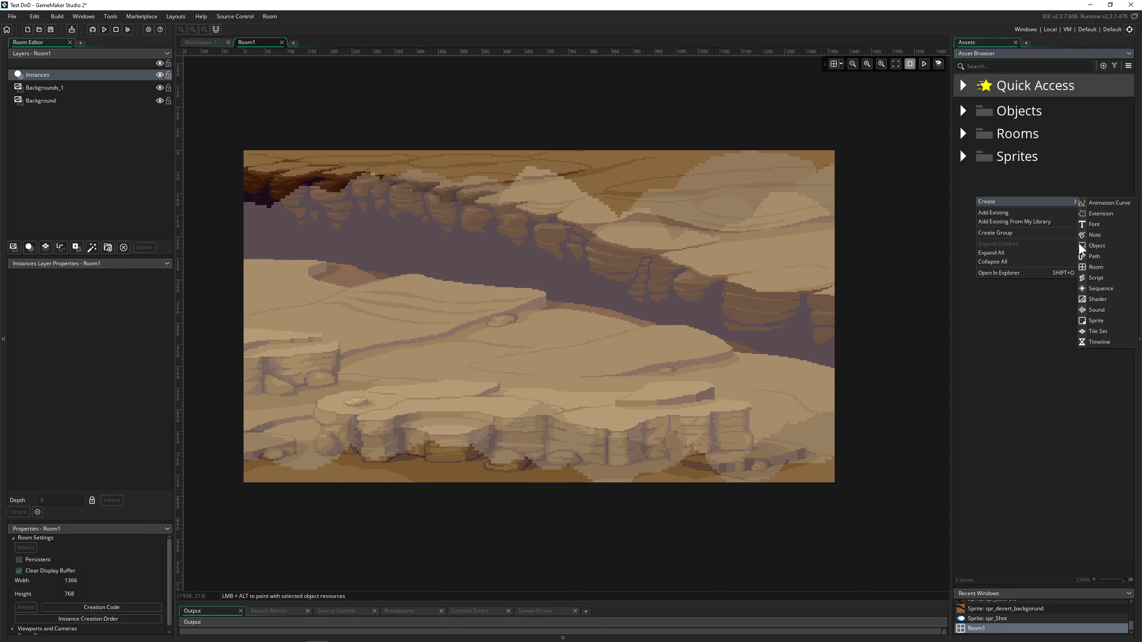
click(1097, 245)
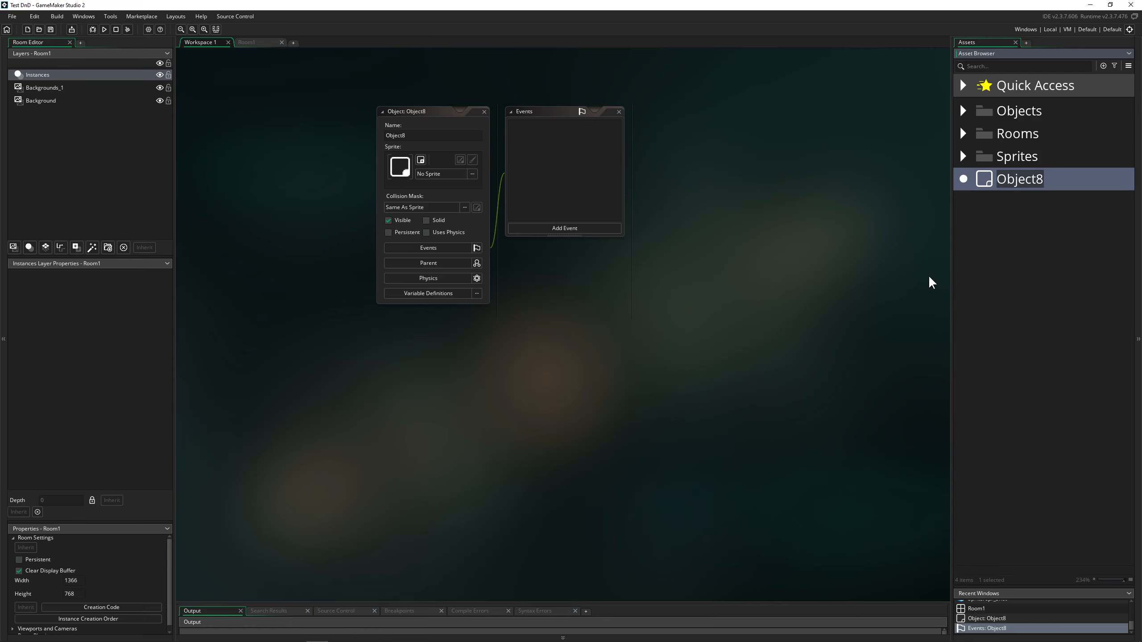
text(obj)
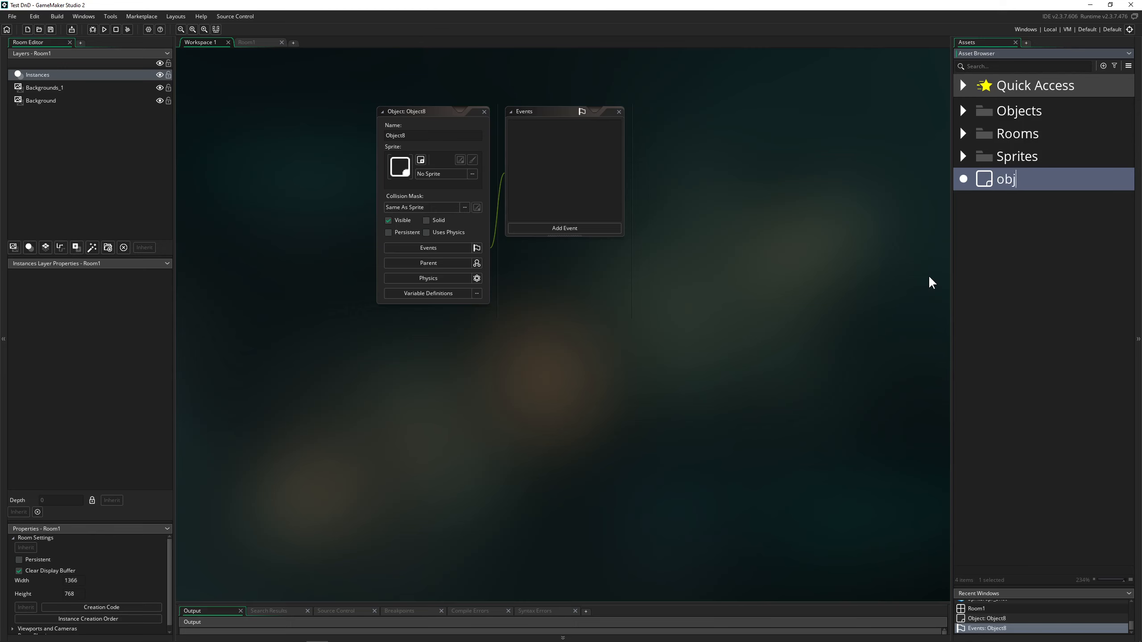
text(_)
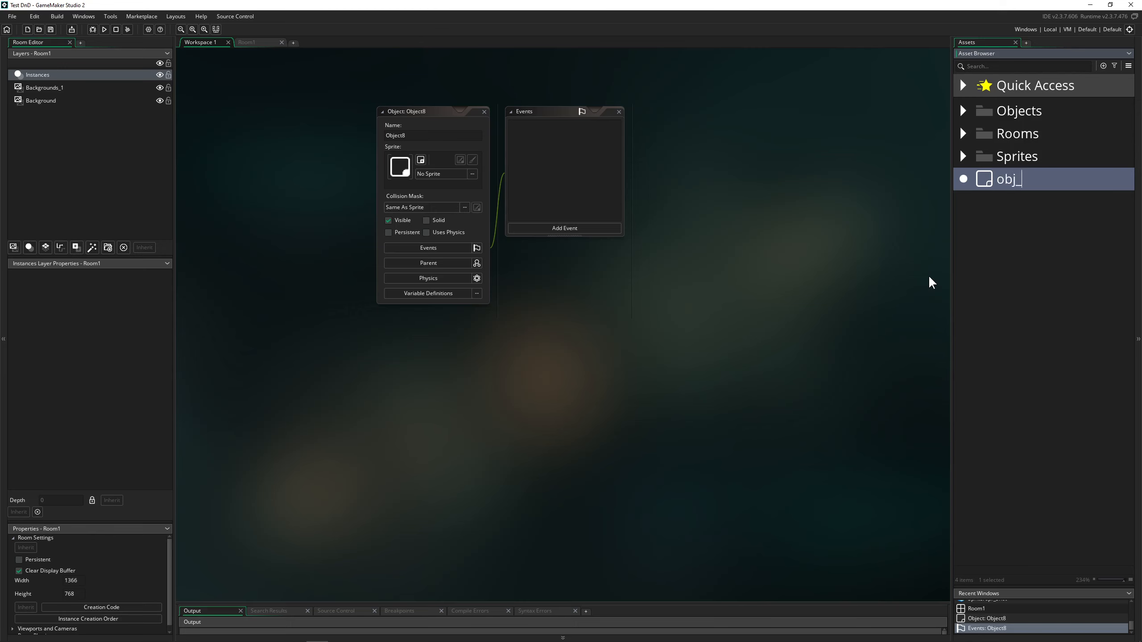